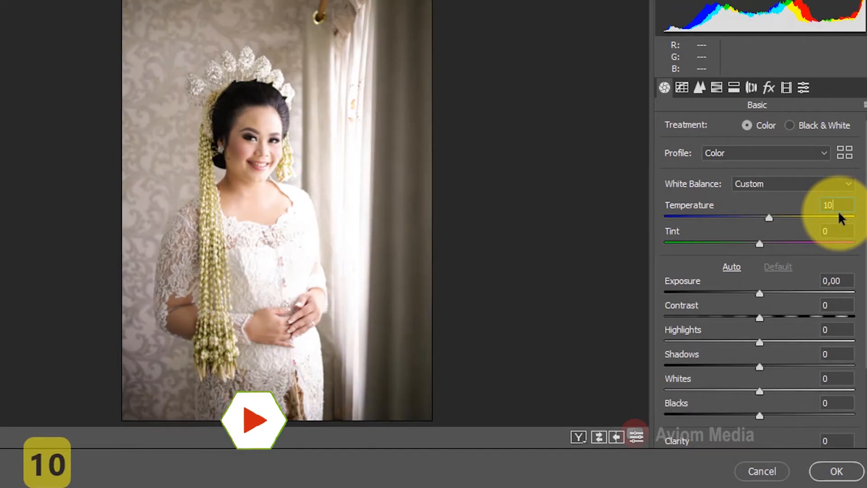
Set the basic tones to Exposure -0,30, Contrast -10, Highlights -100, Shadows +21, Whites +11 and Blacks +10
{"action": "left_click_drag", "start_coordinate": [760, 292], "coordinate": [754, 292]}
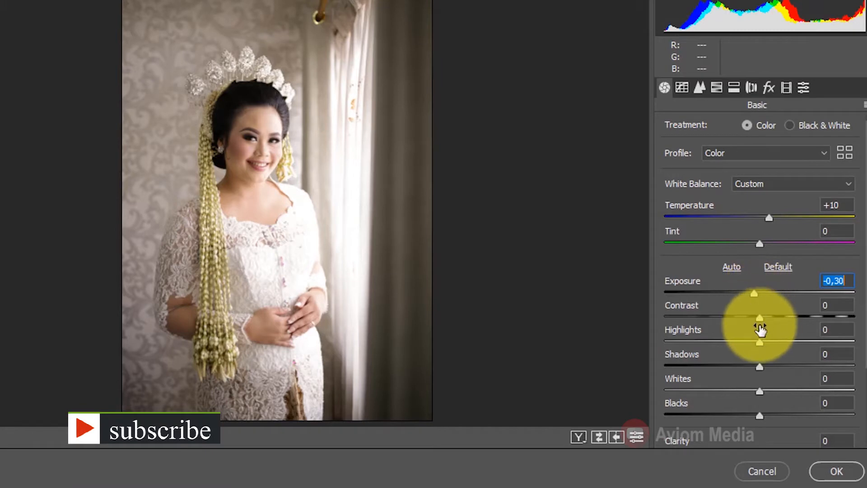
{"action": "left_click_drag", "start_coordinate": [758, 317], "coordinate": [609, 350]}
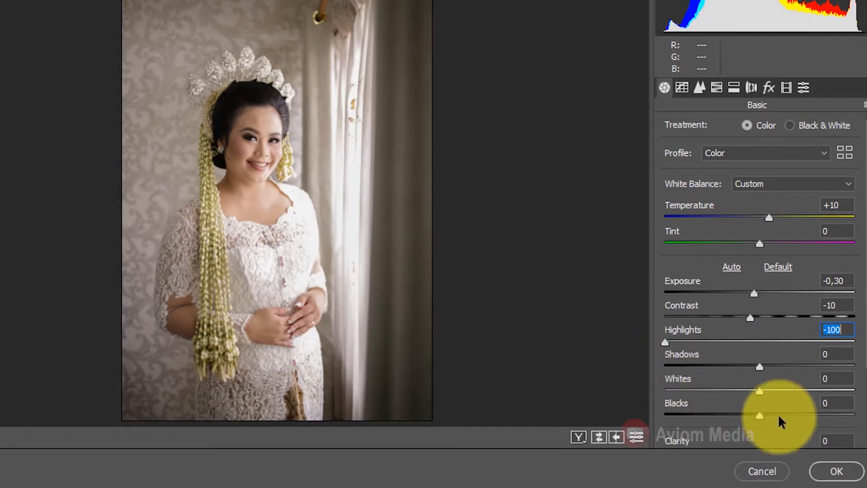
{"action": "left_click_drag", "start_coordinate": [760, 367], "coordinate": [783, 382]}
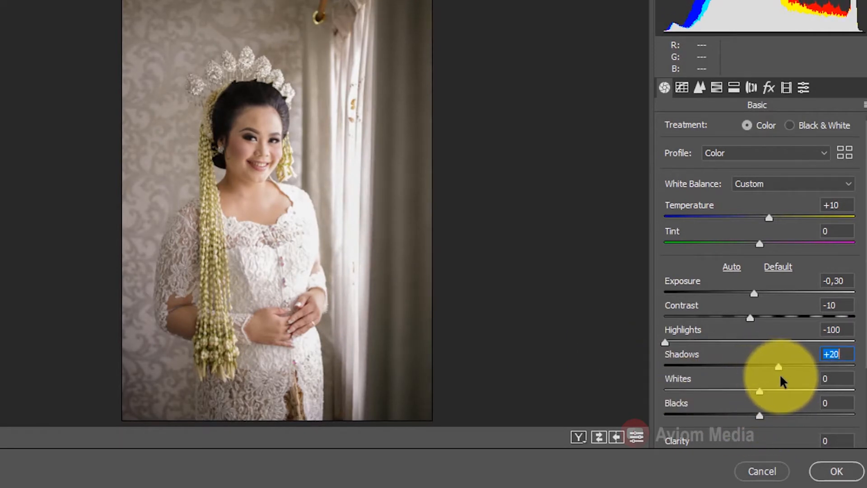
{"action": "left_click_drag", "start_coordinate": [760, 414], "coordinate": [772, 398]}
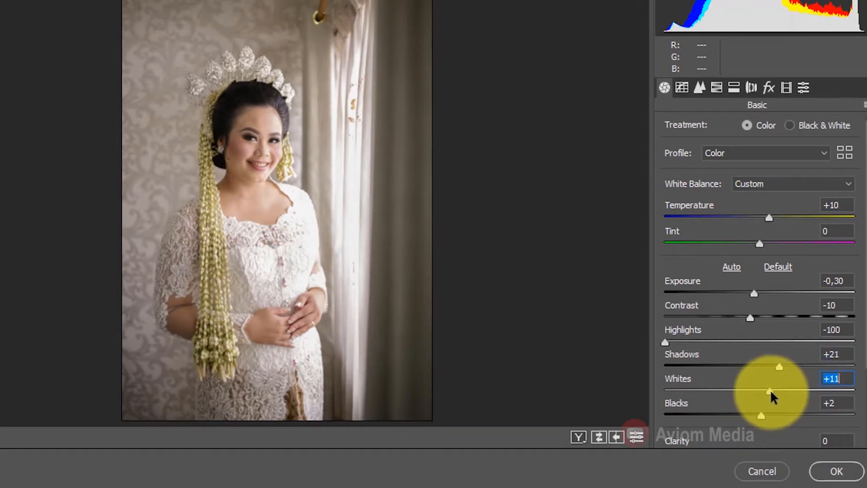
{"action": "left_click_drag", "start_coordinate": [763, 416], "coordinate": [769, 415]}
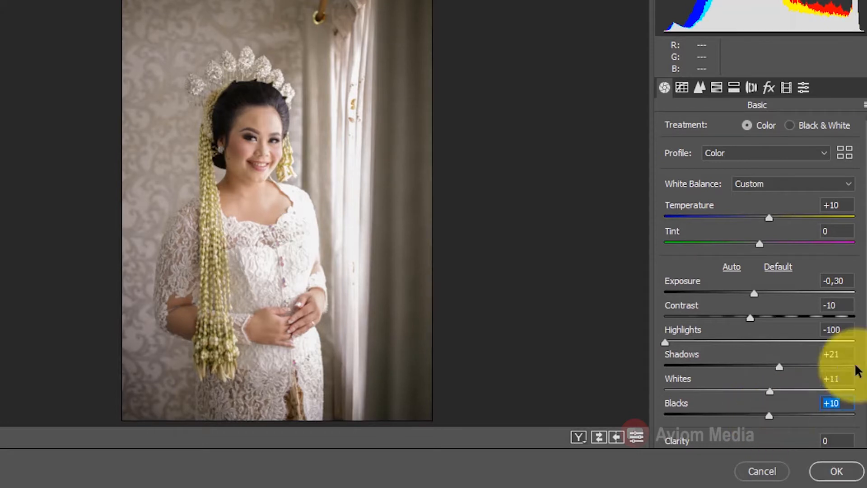
Set Clarity to +15, Vibrance to -10 and Saturation to -5 in the basic adjustments
{"action": "scroll", "coordinate": [843, 407], "scroll_direction": "down", "scroll_amount": 5}
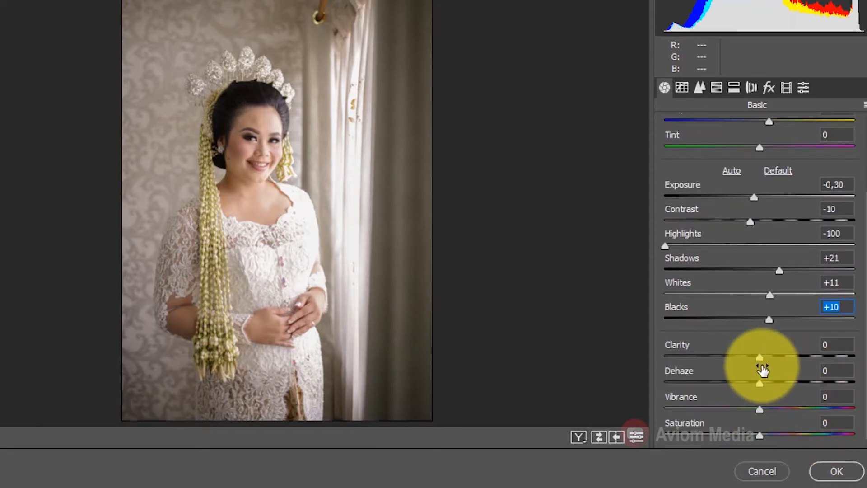
{"action": "left_click_drag", "start_coordinate": [762, 359], "coordinate": [774, 364]}
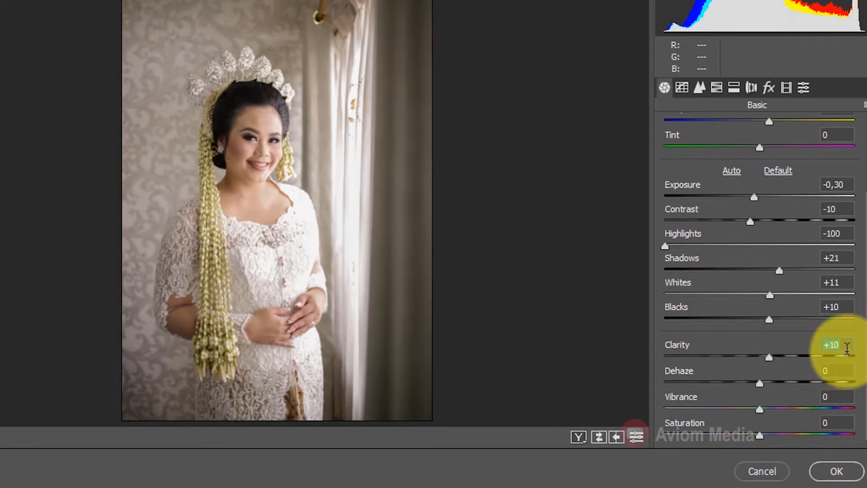
{"action": "type", "text": "1214"}
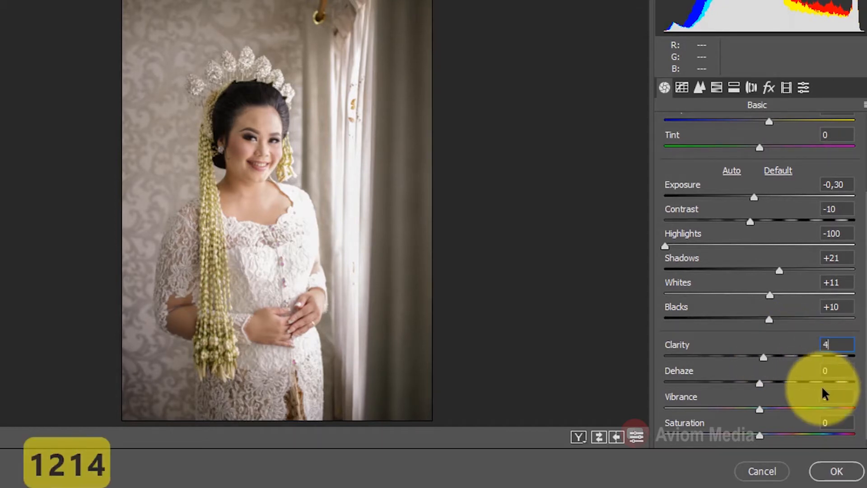
{"action": "left_click", "coordinate": [824, 345]}
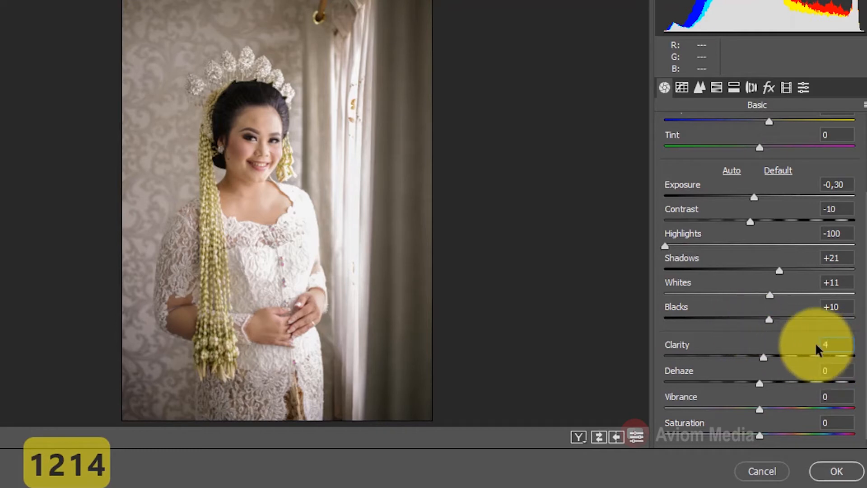
{"action": "type", "text": "15"}
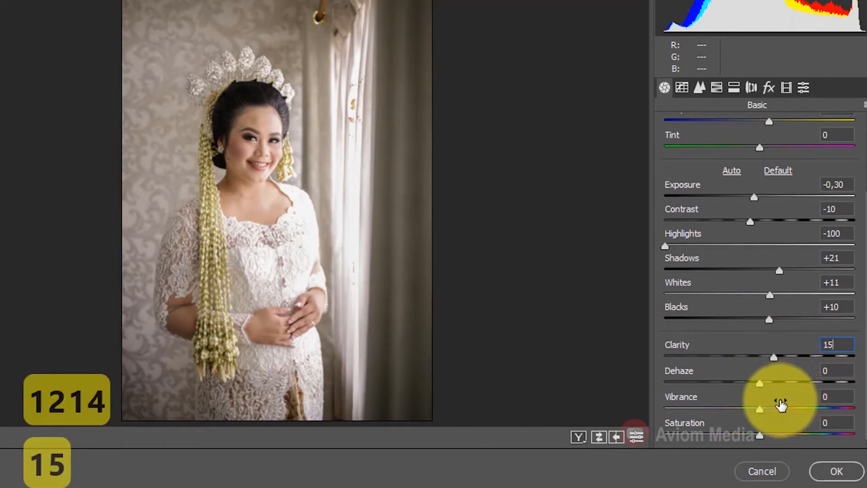
{"action": "left_click_drag", "start_coordinate": [755, 410], "coordinate": [757, 437]}
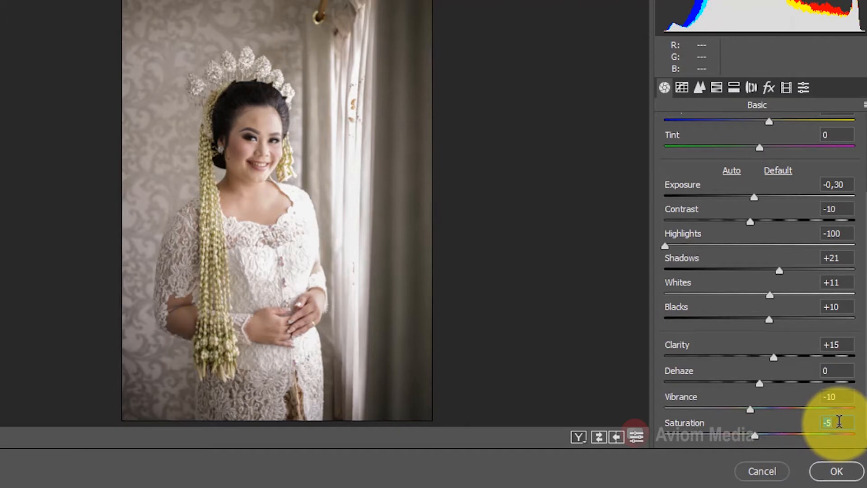
Set the sharpening Amount to 20 and the noise reduction to Luminance 18 and Color 14
{"action": "left_click", "coordinate": [700, 88]}
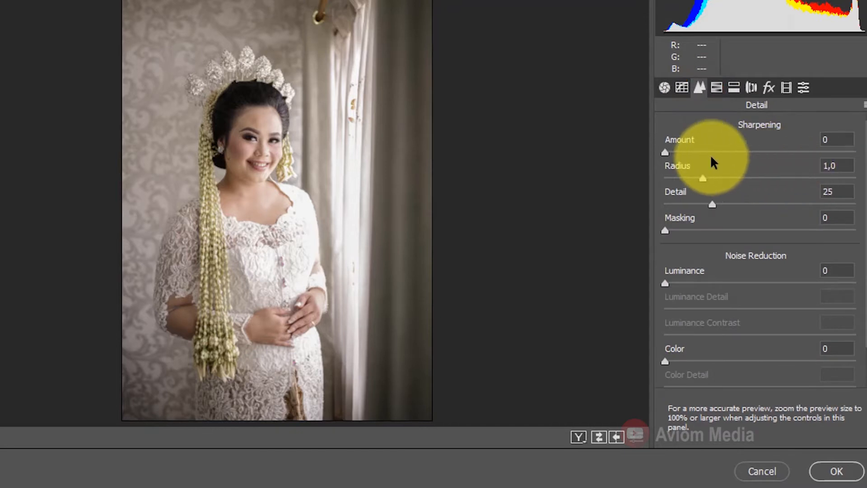
{"action": "left_click_drag", "start_coordinate": [663, 154], "coordinate": [688, 167]}
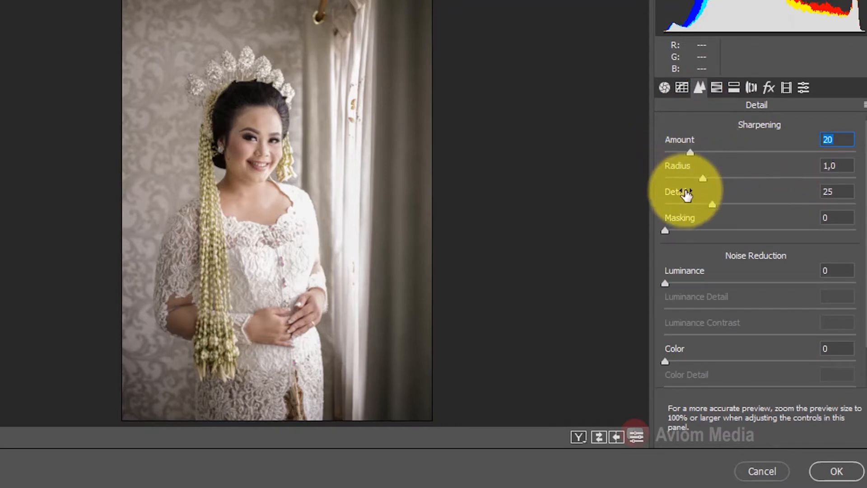
{"action": "left_click_drag", "start_coordinate": [668, 284], "coordinate": [702, 300]}
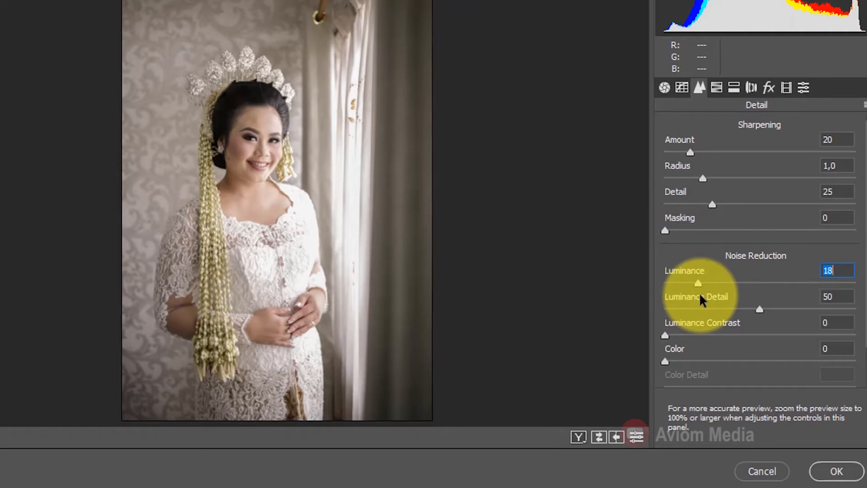
{"action": "left_click_drag", "start_coordinate": [668, 362], "coordinate": [694, 372]}
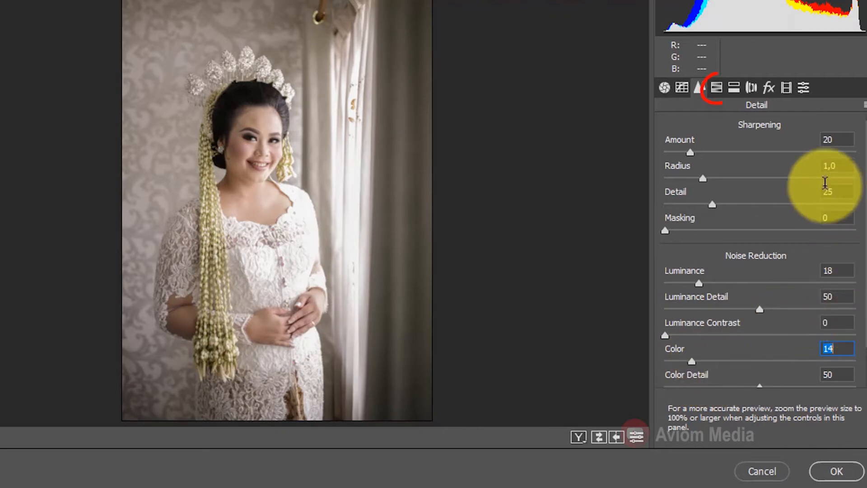
Shift the hue of both Yellows and Greens to -100 in the HSL adjustments
{"action": "left_click", "coordinate": [717, 88]}
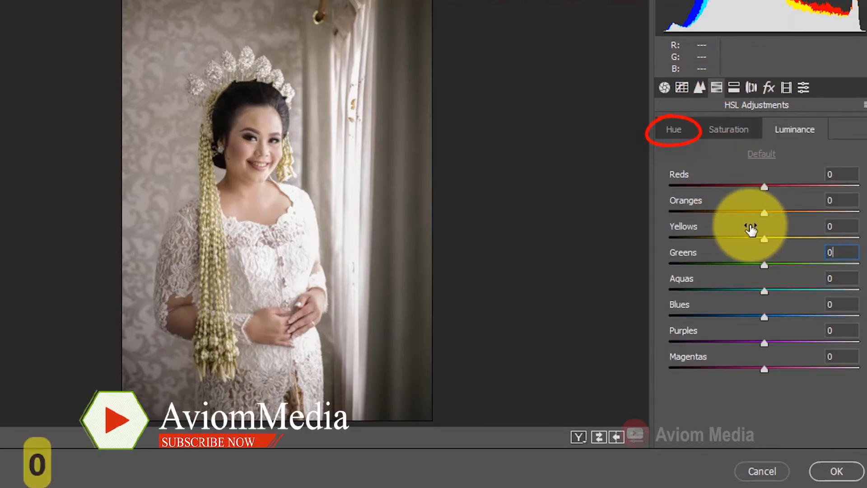
{"action": "left_click", "coordinate": [674, 131]}
{"action": "left_click_drag", "start_coordinate": [765, 239], "coordinate": [675, 239]}
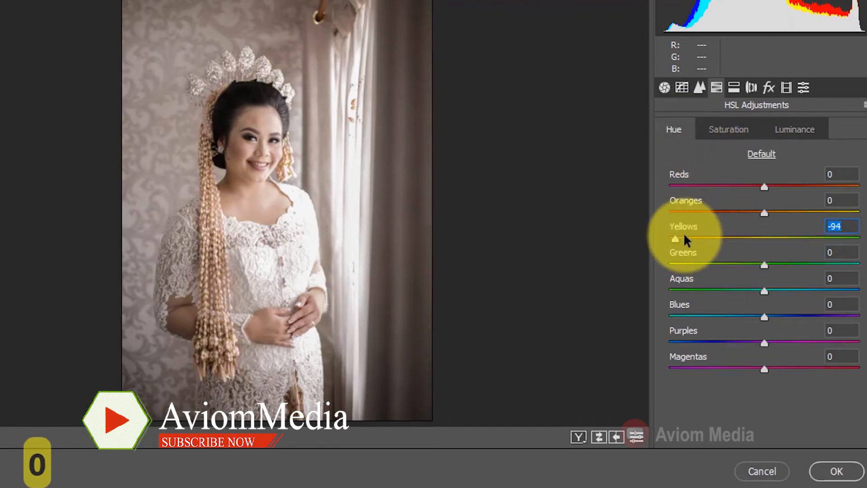
{"action": "type", "text": "-88"}
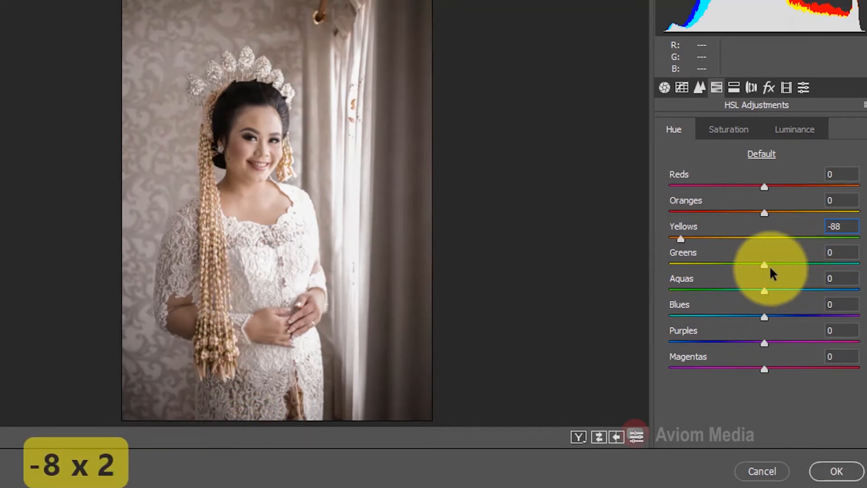
{"action": "key", "text": "Tab"}
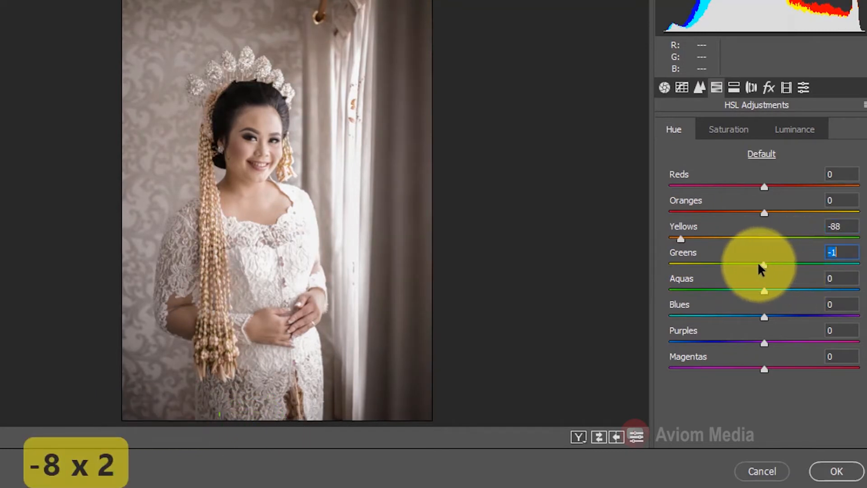
{"action": "type", "text": "-88"}
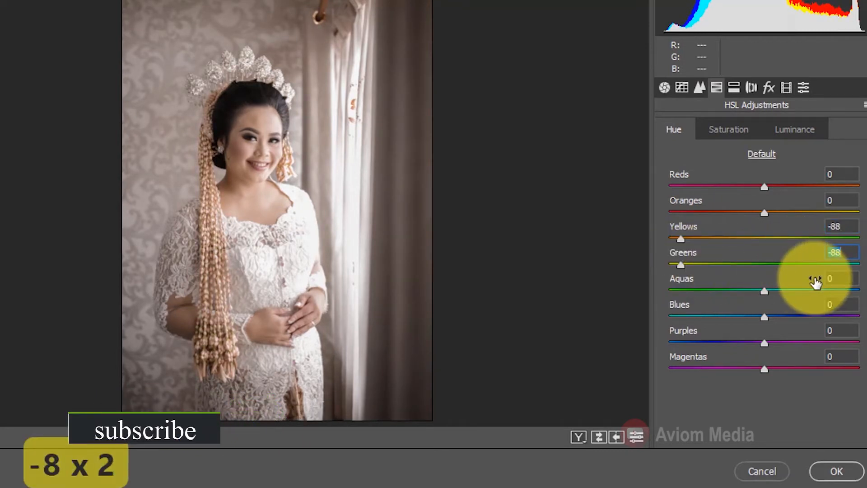
{"action": "left_click_drag", "start_coordinate": [684, 264], "coordinate": [670, 238]}
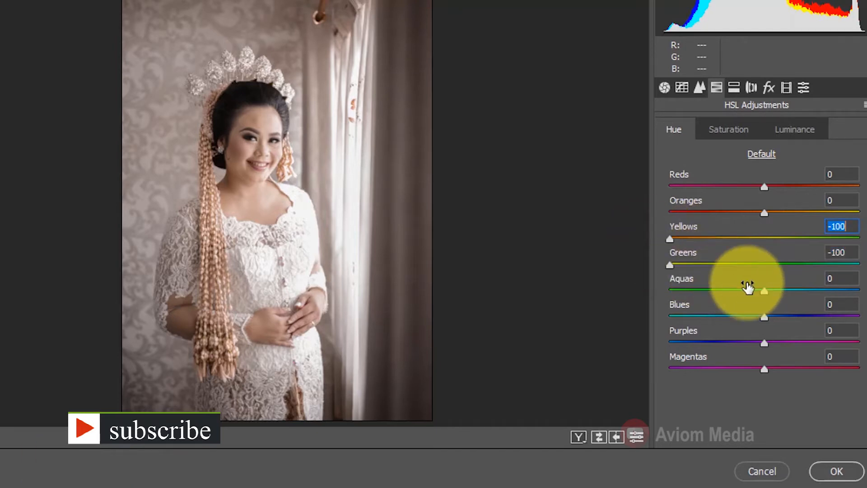
Set the HSL saturation of Yellows to +44 and Greens to -100
{"action": "left_click", "coordinate": [743, 134]}
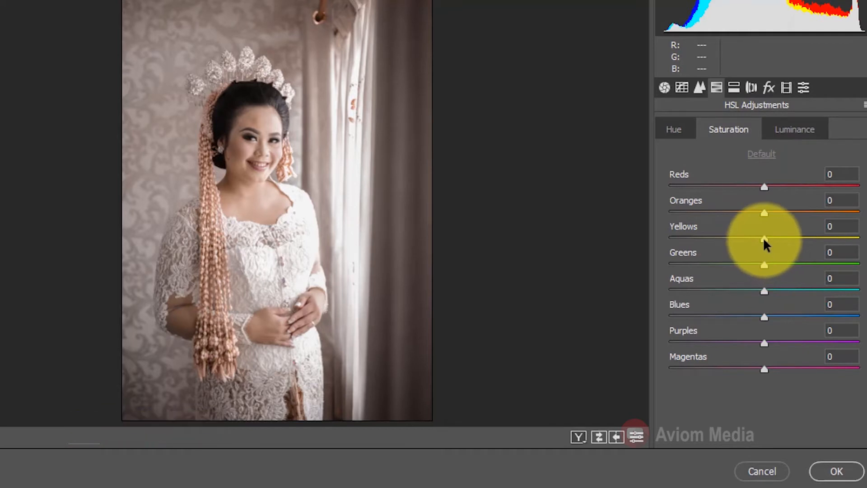
{"action": "left_click_drag", "start_coordinate": [764, 243], "coordinate": [805, 254]}
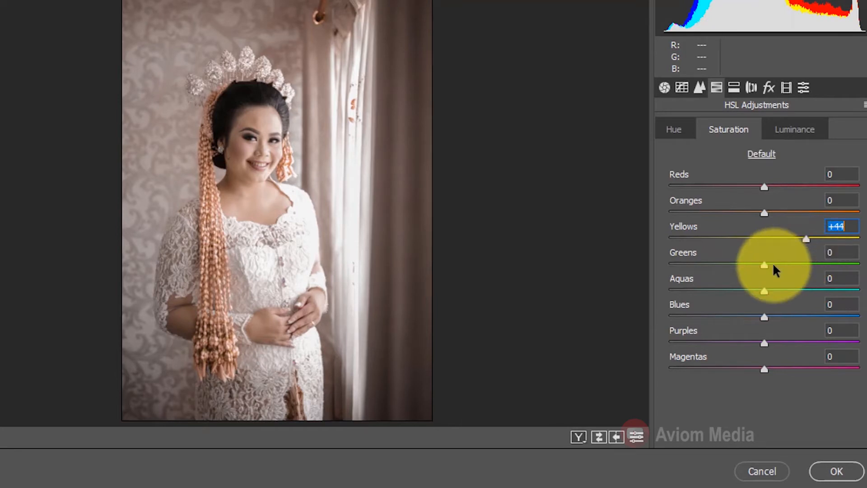
{"action": "left_click_drag", "start_coordinate": [767, 271], "coordinate": [663, 261]}
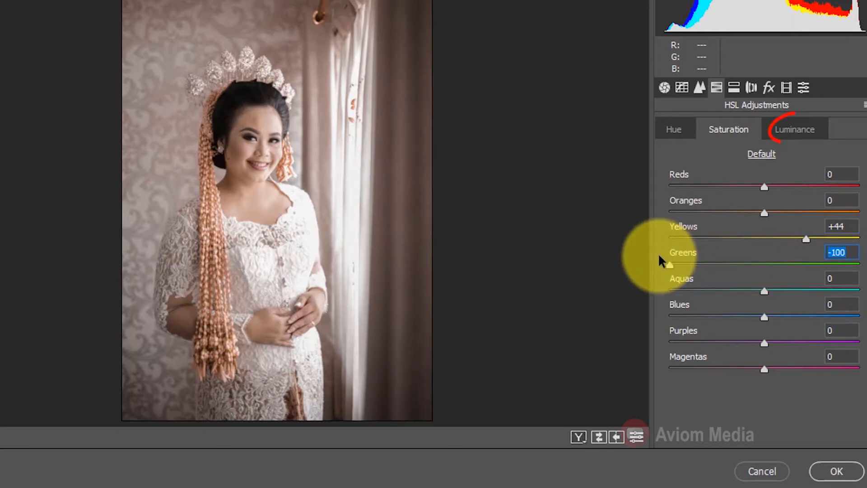
Set the HSL luminance of Yellows to +43, Greens to +55, Aquas to +46 and Blues to +41
{"action": "left_click", "coordinate": [802, 130]}
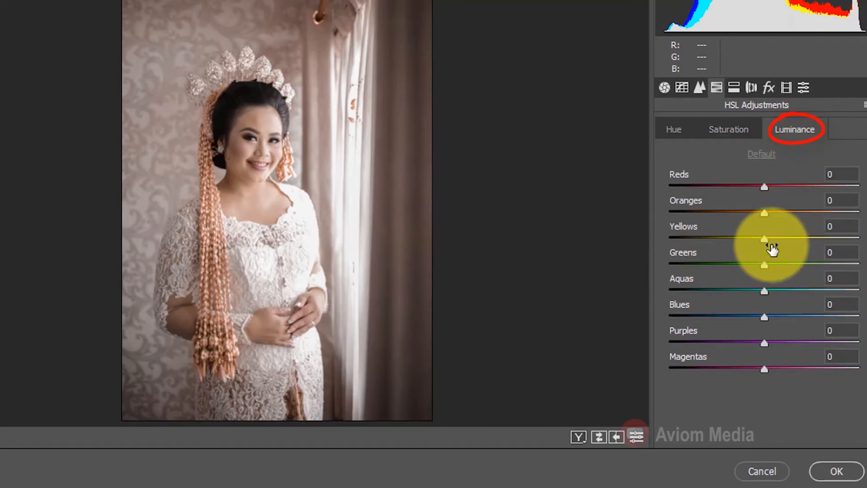
{"action": "left_click_drag", "start_coordinate": [766, 242], "coordinate": [804, 251]}
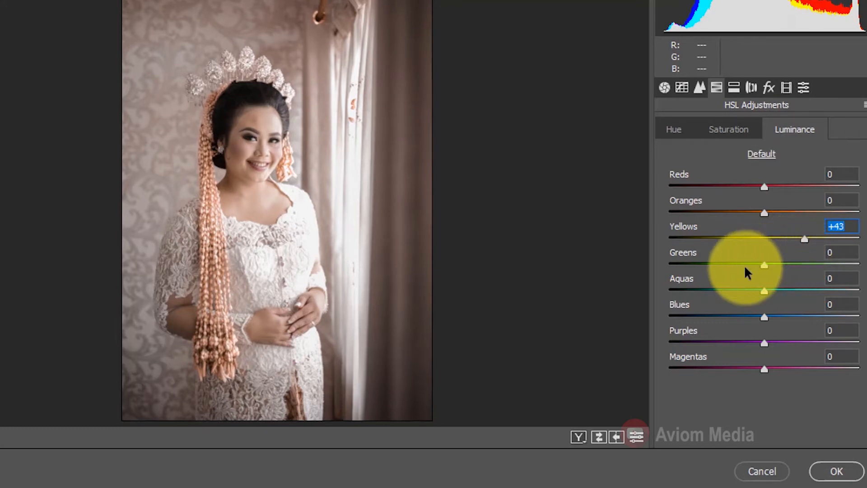
{"action": "left_click_drag", "start_coordinate": [767, 270], "coordinate": [820, 280]}
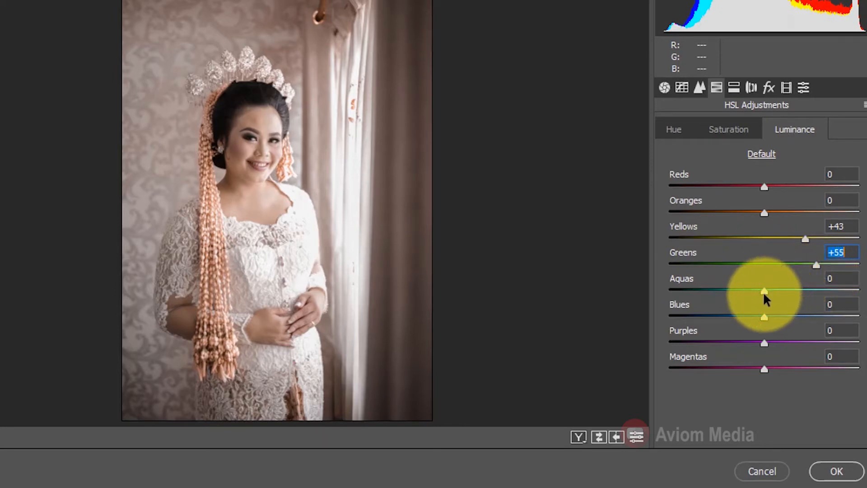
{"action": "left_click_drag", "start_coordinate": [766, 292], "coordinate": [796, 295]}
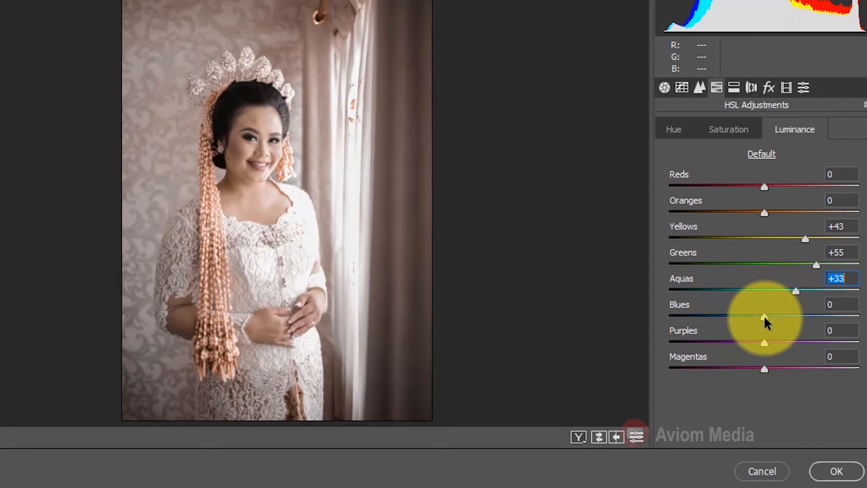
{"action": "left_click_drag", "start_coordinate": [765, 318], "coordinate": [804, 338]}
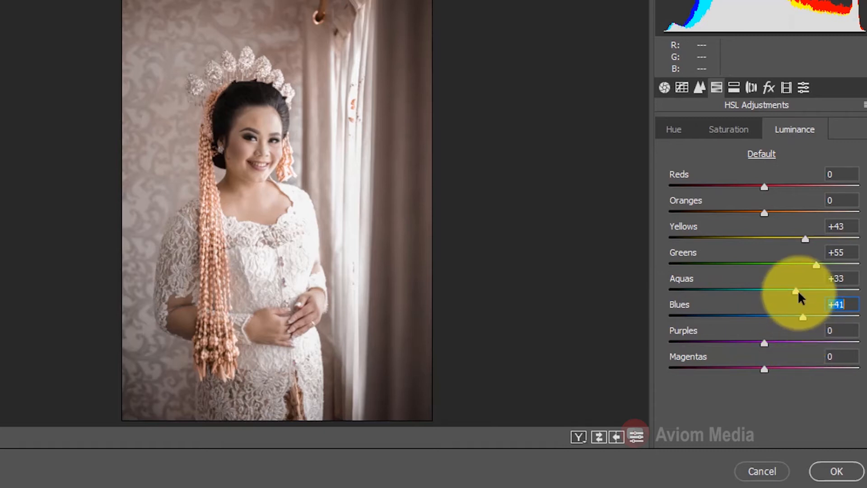
{"action": "mouse_move", "coordinate": [799, 297]}
{"action": "left_mouse_down"}
{"action": "mouse_move", "coordinate": [720, 287]}
{"action": "mouse_move", "coordinate": [811, 303]}
{"action": "left_mouse_up"}
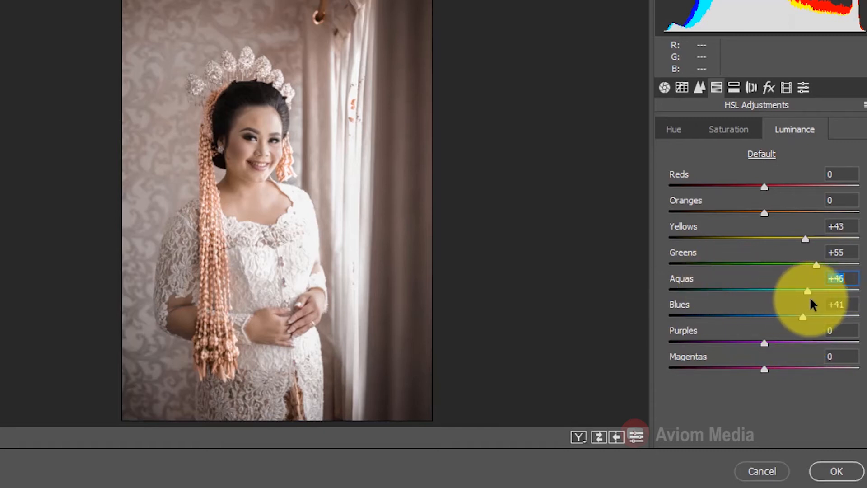
Split-tone the shadows with Hue 42 and Saturation 5, and apply the Camera Raw adjustments to the photo
{"action": "left_click", "coordinate": [740, 89]}
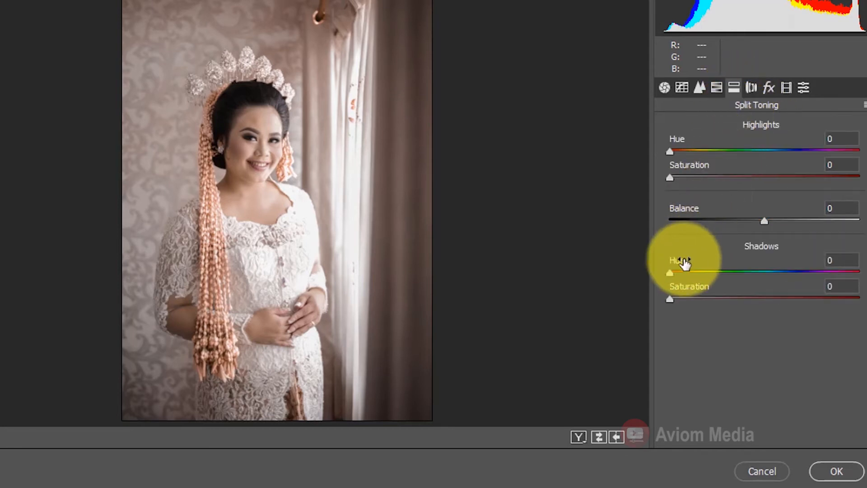
{"action": "left_click_drag", "start_coordinate": [671, 271], "coordinate": [693, 275]}
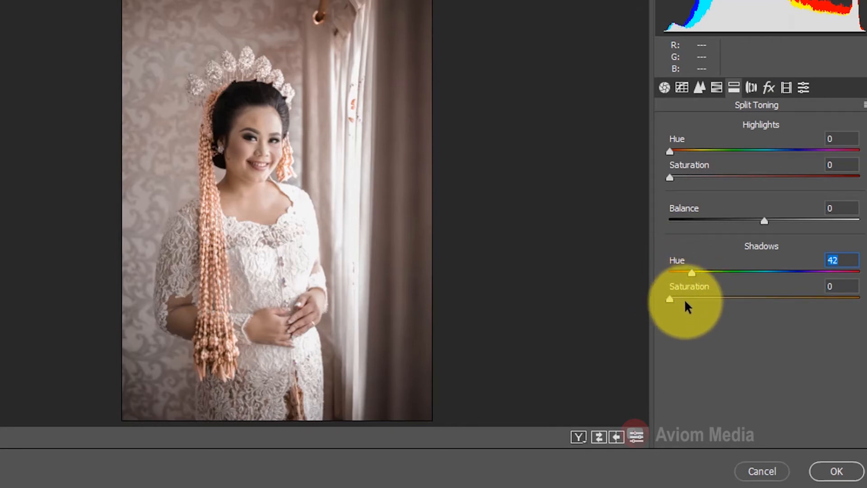
{"action": "left_click_drag", "start_coordinate": [670, 300], "coordinate": [681, 302]}
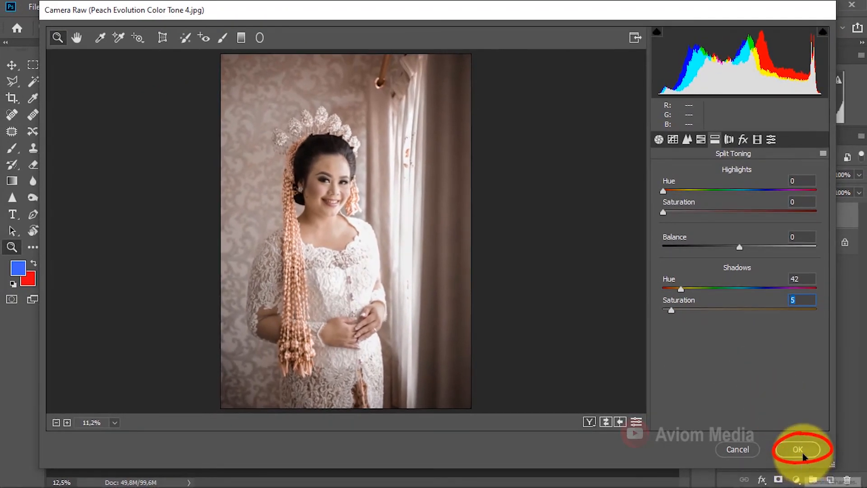
{"action": "left_click", "coordinate": [797, 449]}
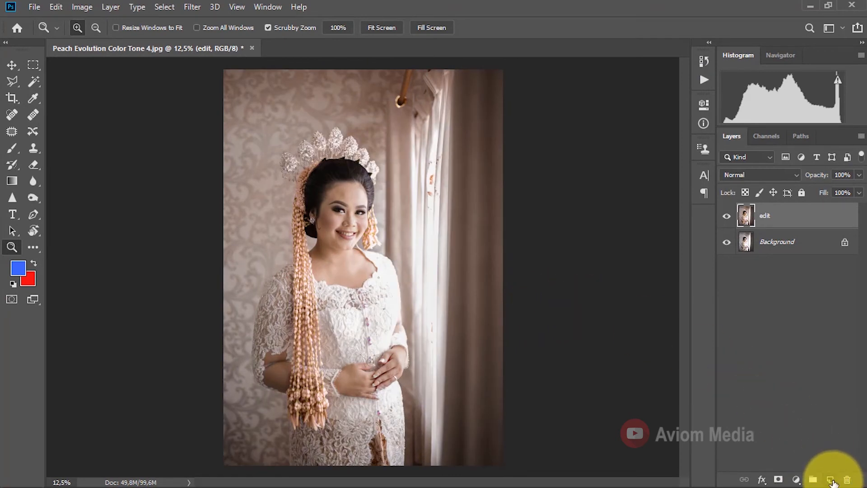
Add a Levels adjustment layer above the edit layer with shadow input 10 and midtones 0,96, and pull the highlight input in slightly
{"action": "left_click", "coordinate": [797, 480]}
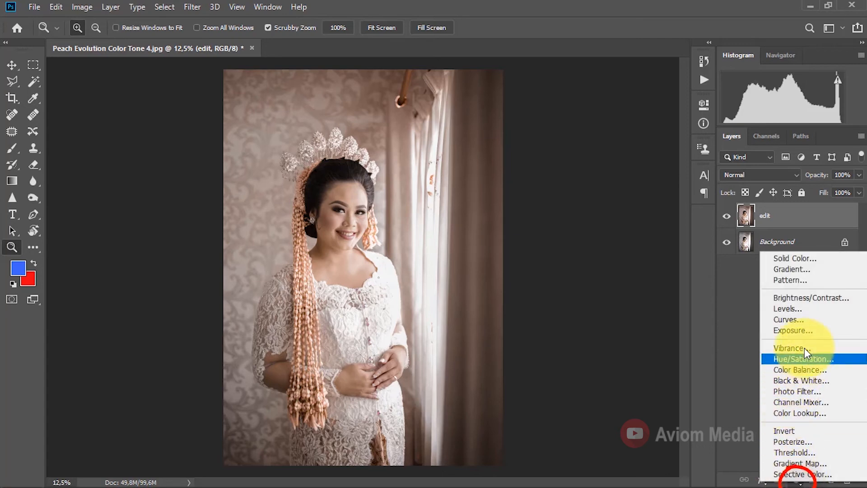
{"action": "left_click", "coordinate": [813, 309]}
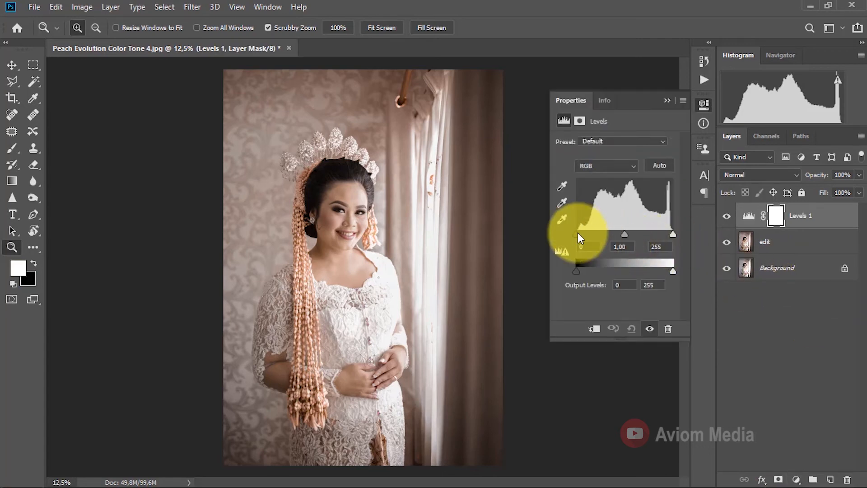
{"action": "left_click_drag", "start_coordinate": [577, 235], "coordinate": [582, 234]}
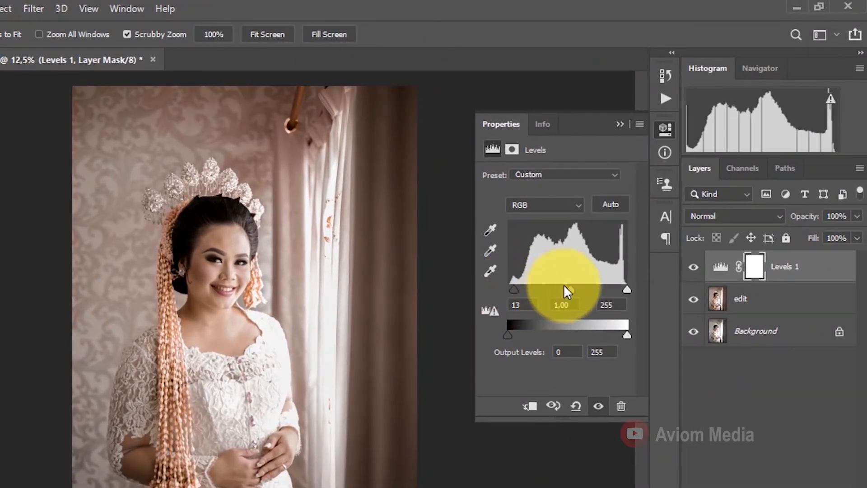
{"action": "left_click_drag", "start_coordinate": [572, 287], "coordinate": [574, 288]}
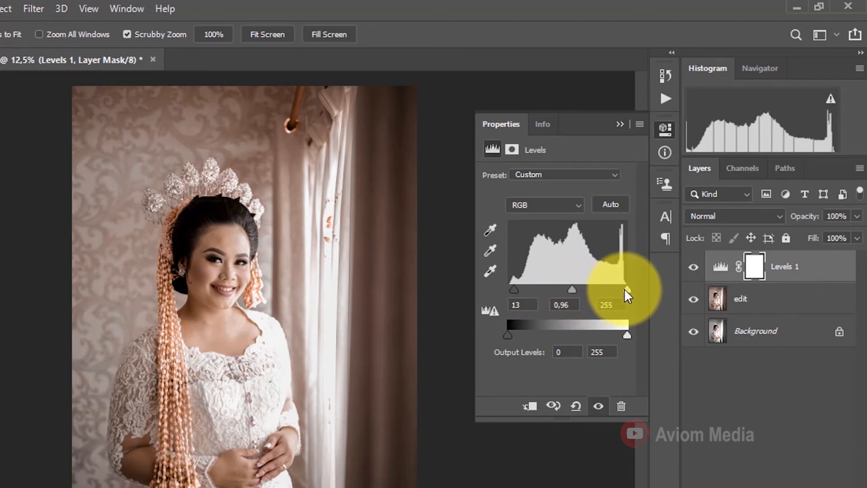
{"action": "double_click", "coordinate": [519, 305]}
{"action": "type", "text": "10"}
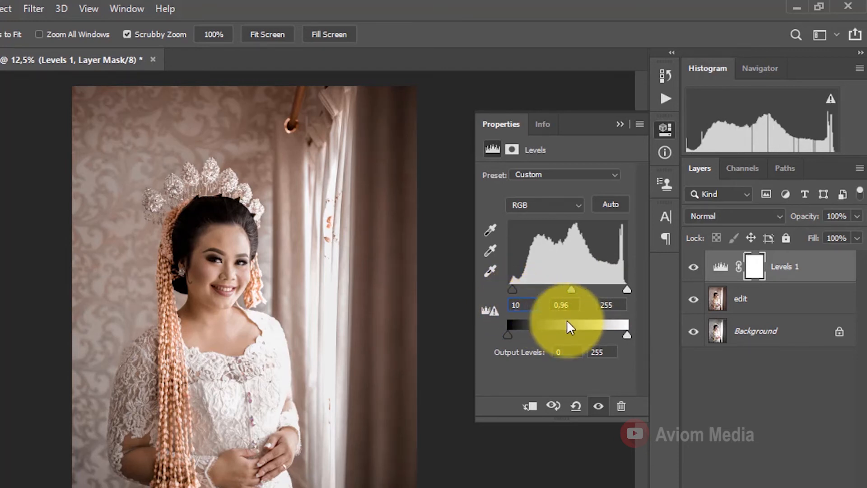
{"action": "left_click_drag", "start_coordinate": [628, 289], "coordinate": [625, 290]}
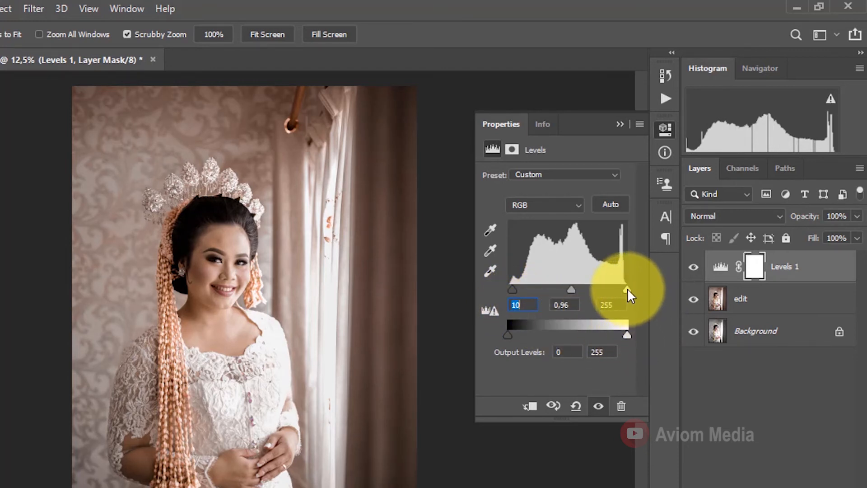
{"action": "left_click_drag", "start_coordinate": [627, 290], "coordinate": [626, 290]}
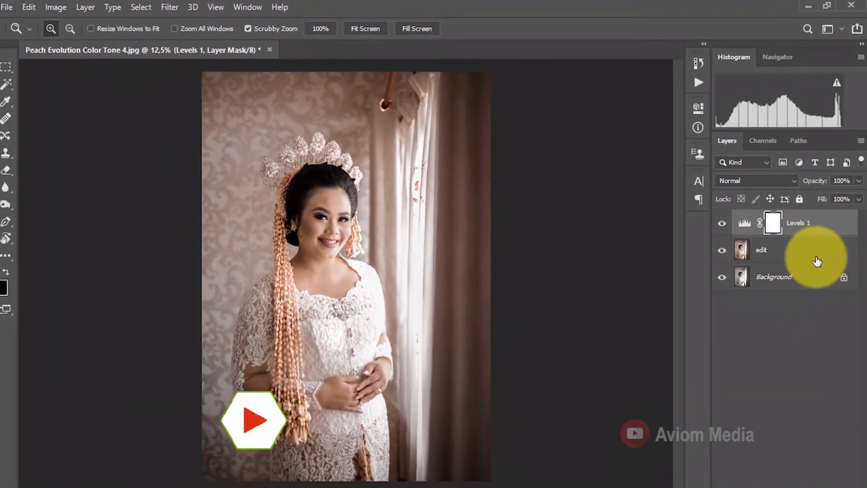
Group the Levels 1 and edit layers together and name the group "edited"
{"action": "key", "text": "ctrl+g"}
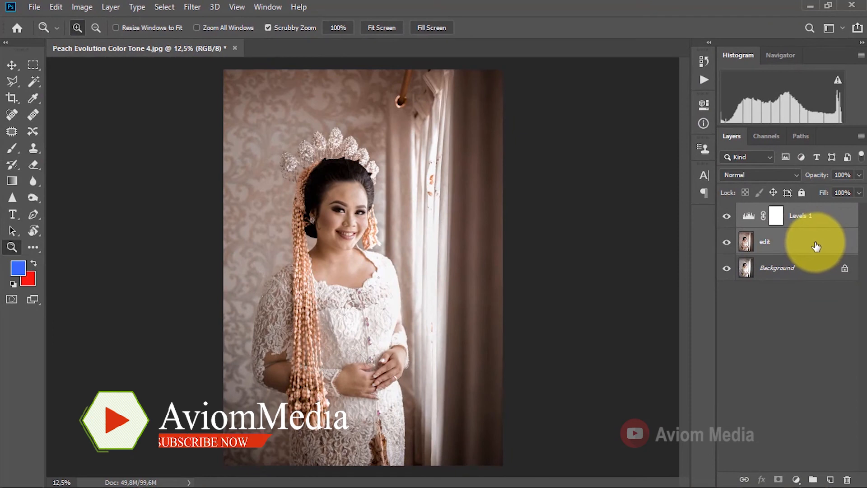
{"action": "double_click", "coordinate": [775, 211]}
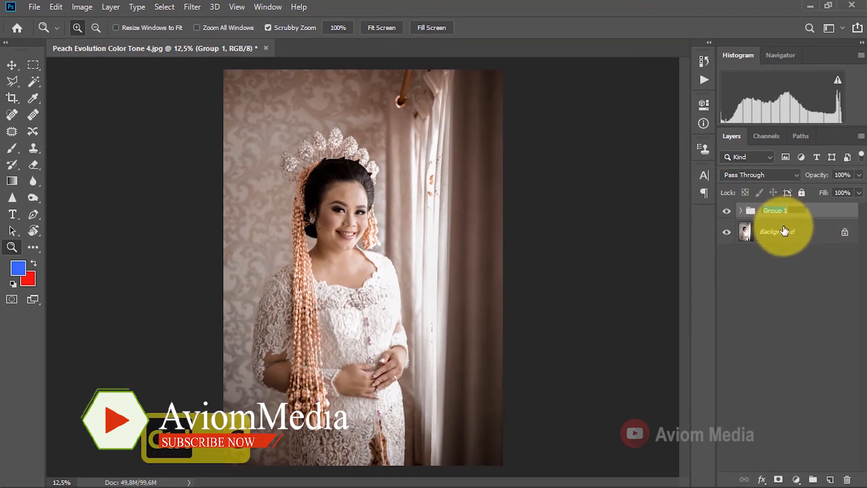
{"action": "type", "text": "edited"}
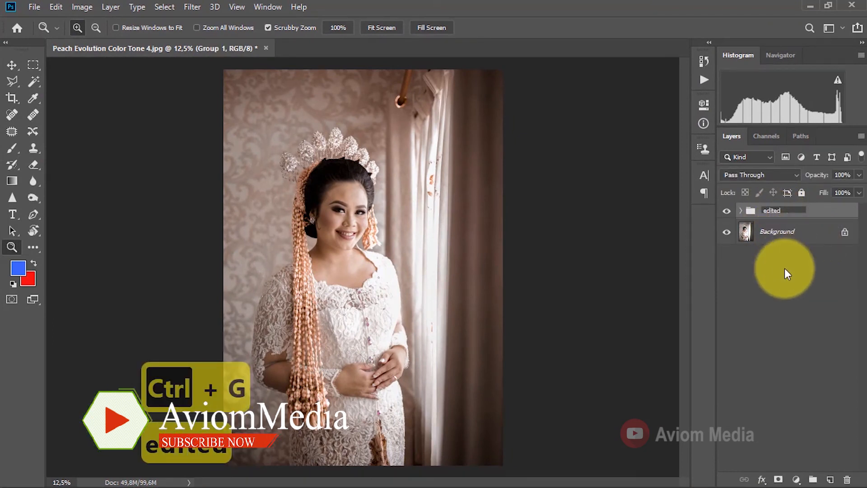
{"action": "key", "text": "Return"}
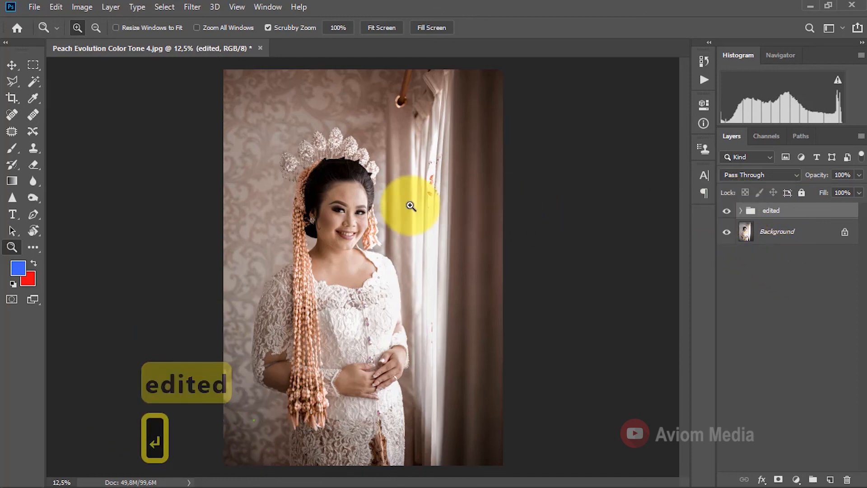
Inspect the portrait up close and at full view, and toggle the edited group's visibility to compare the photo before and after
{"action": "key", "text": "ctrl+equal"}
{"action": "key", "text": "ctrl+equal"}
{"action": "left_click_drag", "start_coordinate": [407, 200], "coordinate": [519, 257]}
{"action": "key", "text": "ctrl+0"}
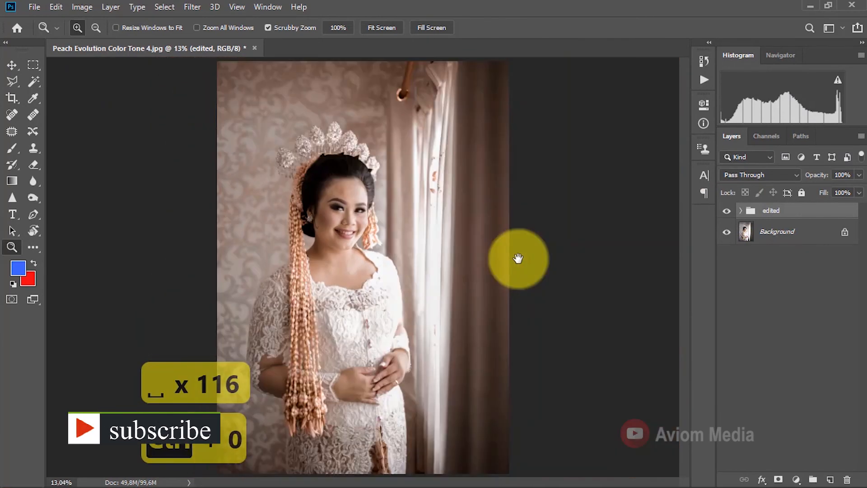
{"action": "left_click", "coordinate": [726, 213]}
{"action": "left_click", "coordinate": [725, 214]}
{"action": "left_click", "coordinate": [725, 212]}
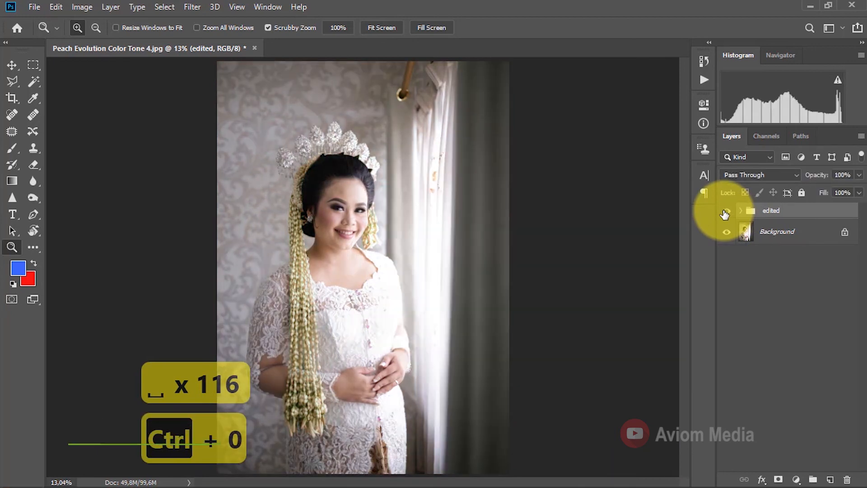